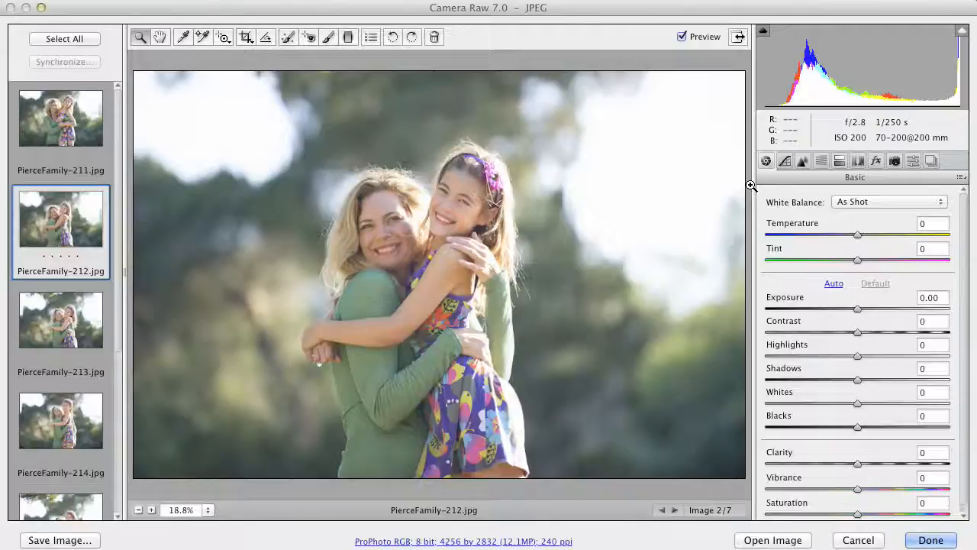
Cancel the current Camera Raw session and return to the photo folder in Bridge.
scroll(121, 137, down, 1)
drag(121, 137, 123, 160)
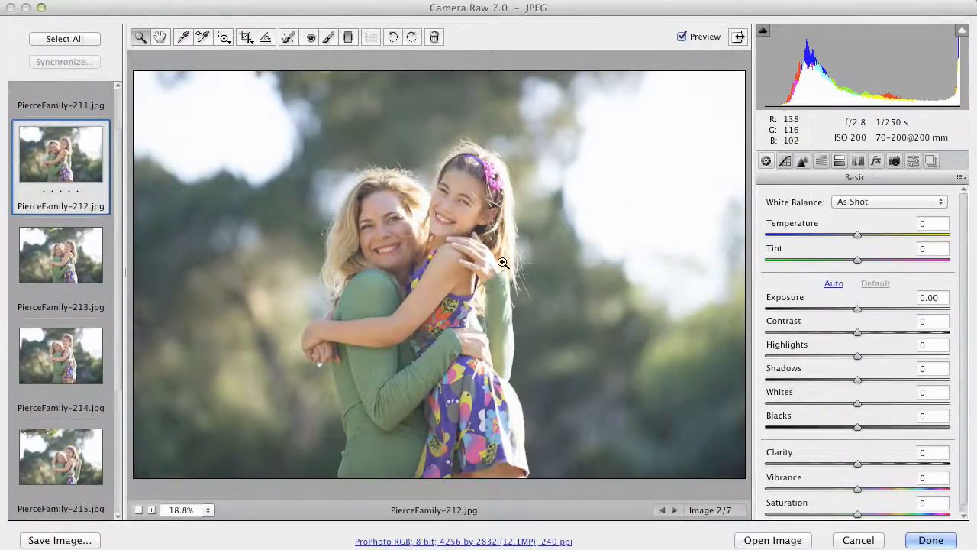
click(855, 540)
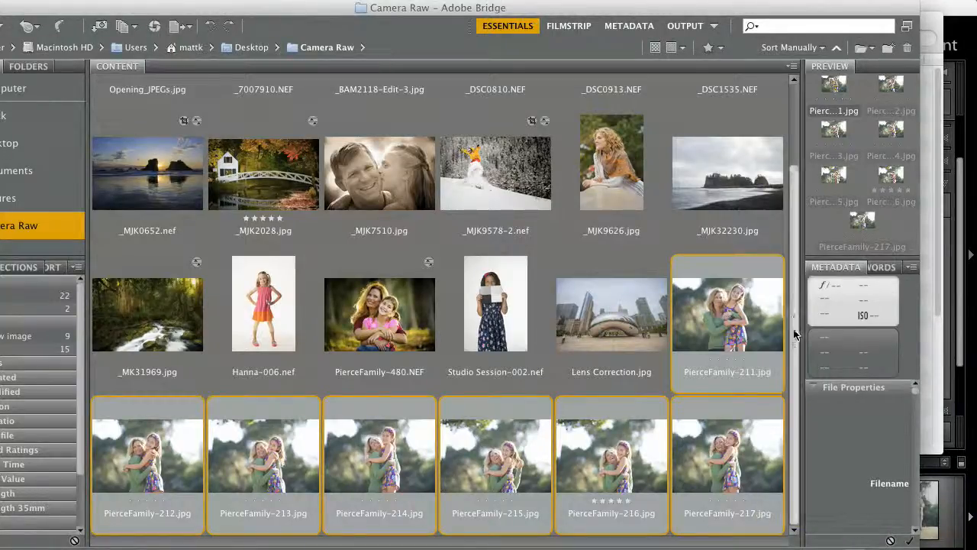
Select PierceFamily-211.jpg through PierceFamily-217.jpg in Bridge and open them together in Camera Raw.
click(642, 346)
click(710, 331)
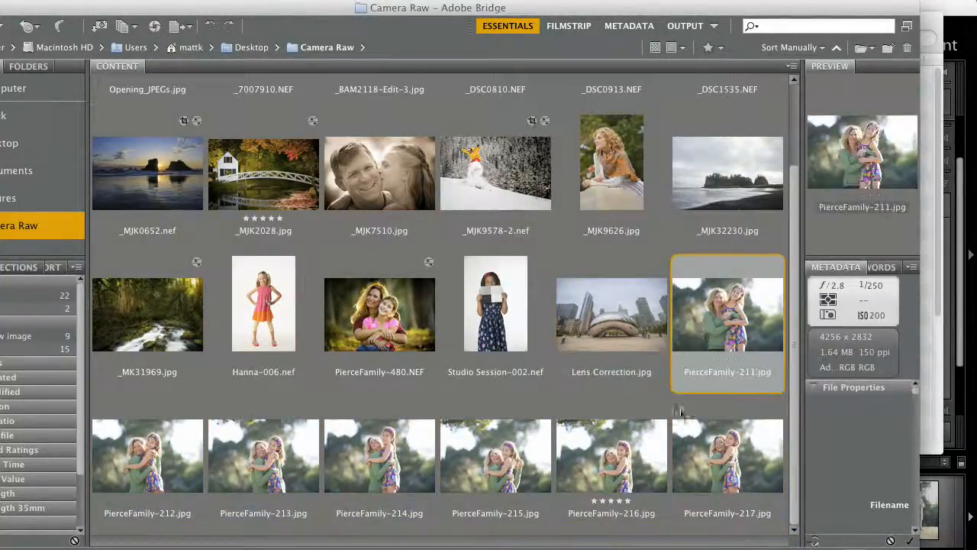
shift+click(706, 444)
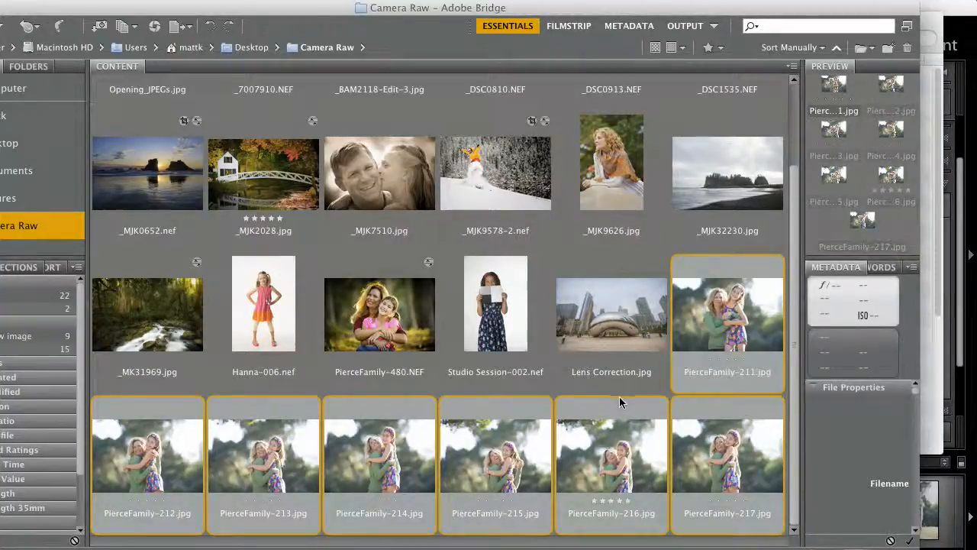
click(164, 2)
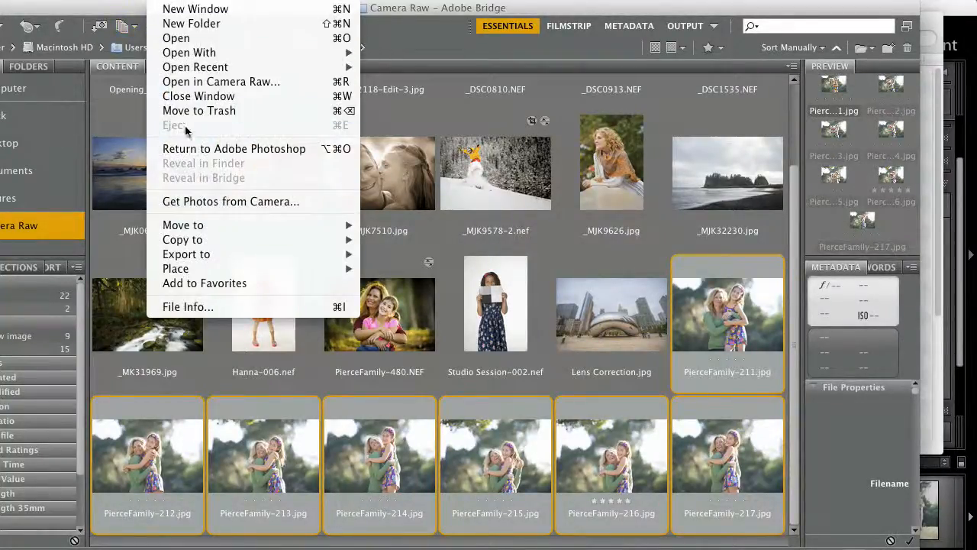
click(184, 84)
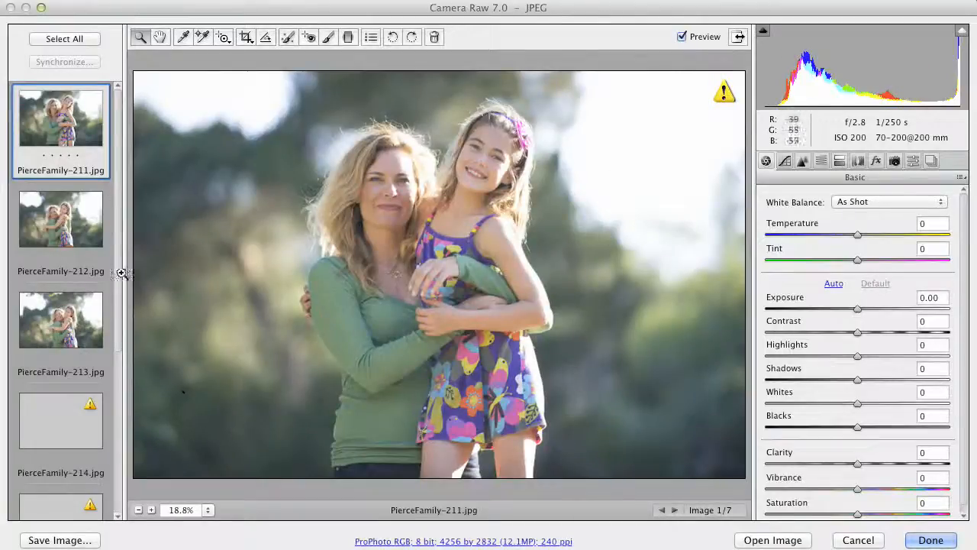
Crop PierceFamily-212.jpg to about 3409 by 2435 pixels around the mother and daughter.
key(Down)
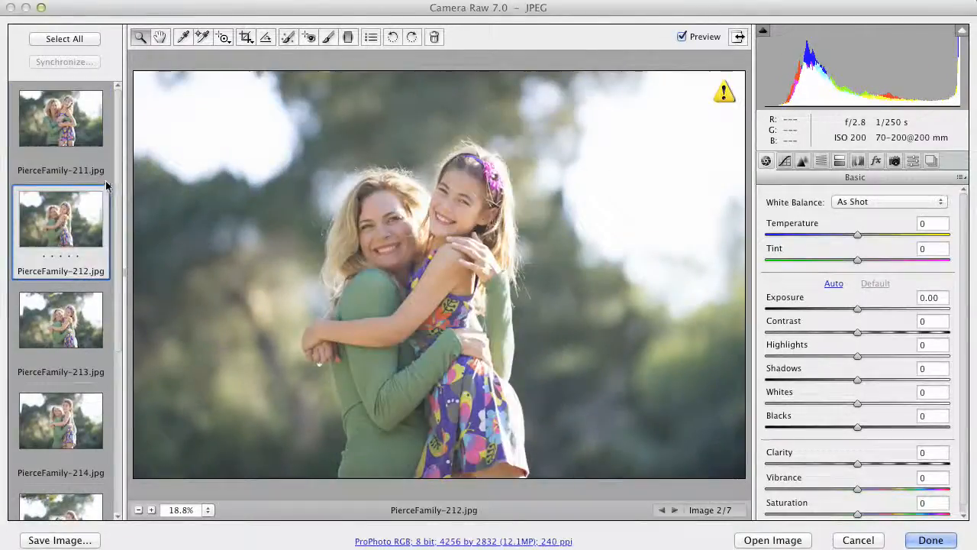
drag(116, 162, 117, 263)
scroll(116, 263, up, 5)
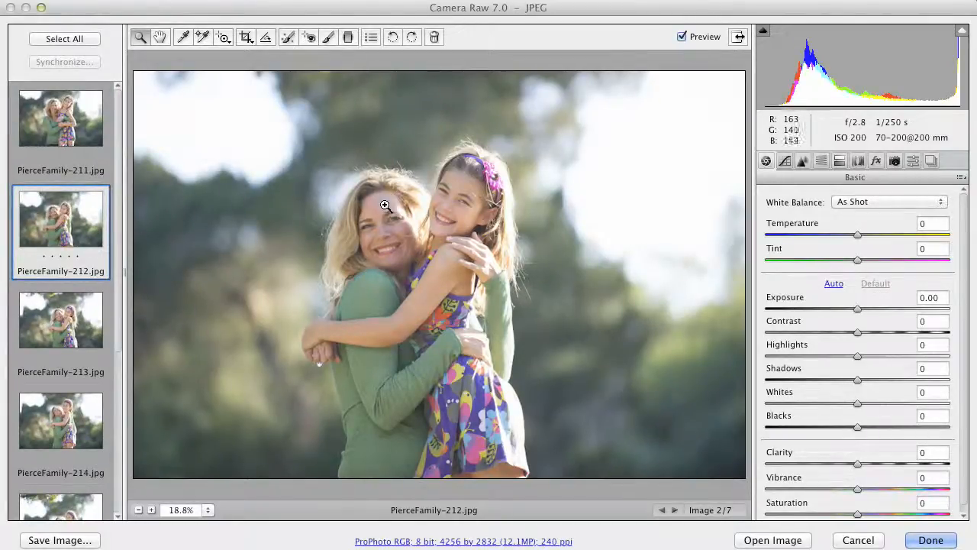
click(244, 38)
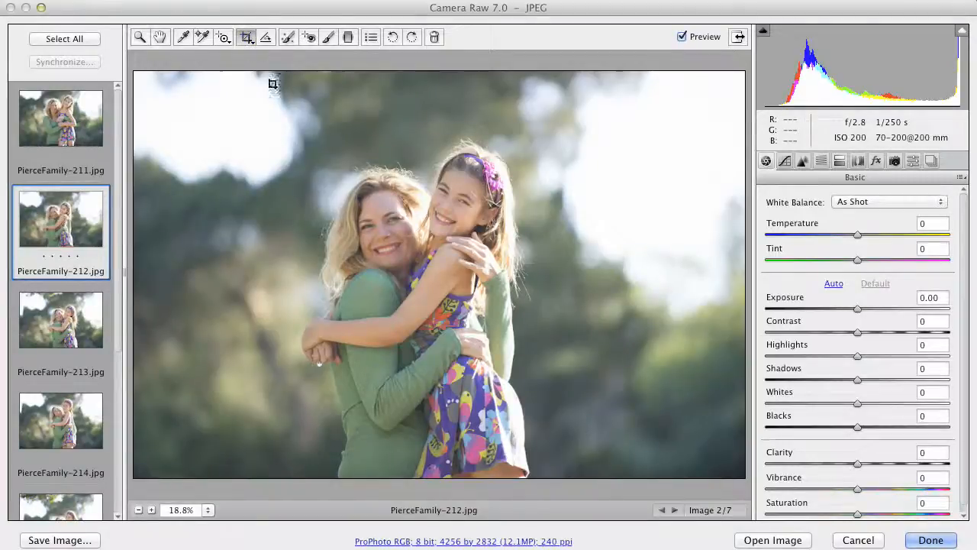
drag(163, 138, 786, 489)
drag(449, 358, 479, 357)
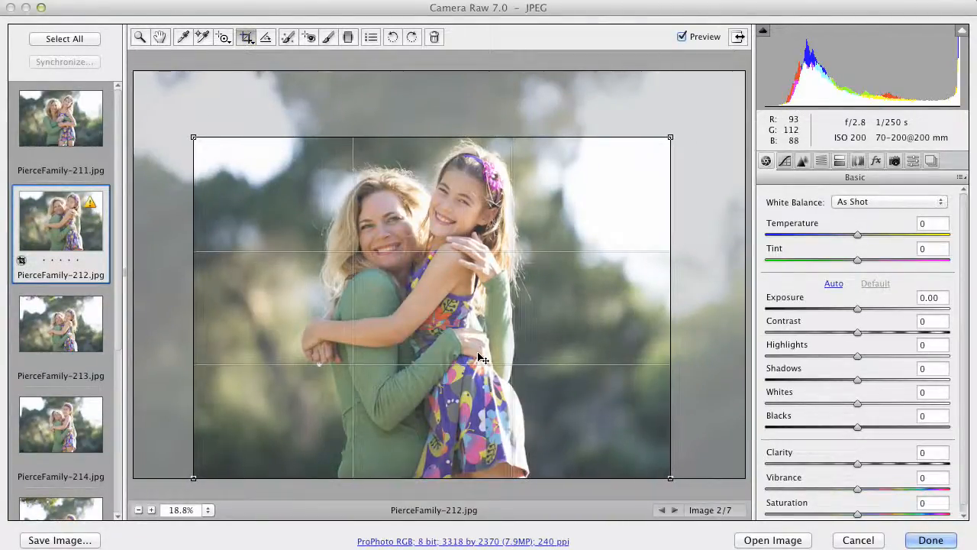
drag(672, 133, 681, 130)
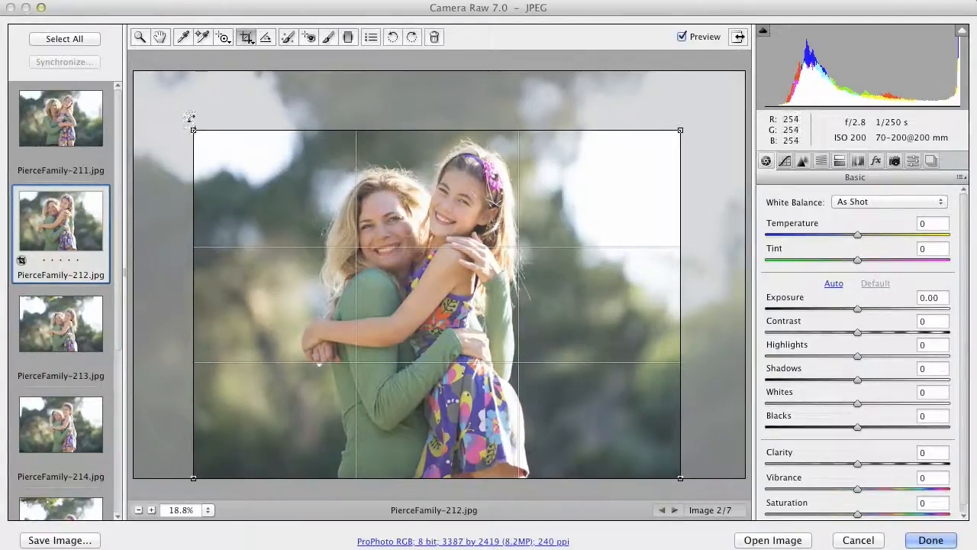
drag(193, 129, 190, 128)
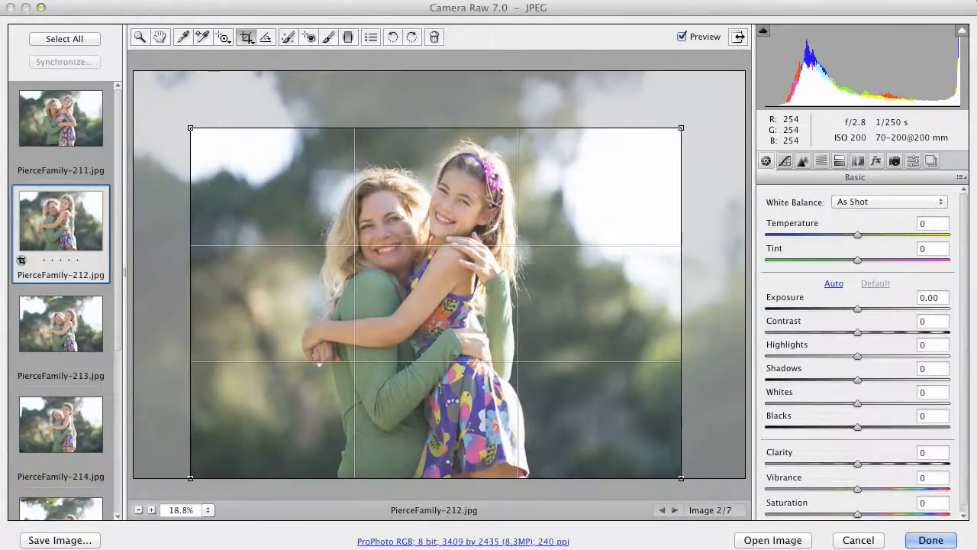
click(140, 38)
Set the basic adjustments to Temperature +4, Exposure -0.15, Highlights -54, Whites +13, Blacks -48, Clarity +3 and Vibrance +18.
drag(858, 234, 864, 236)
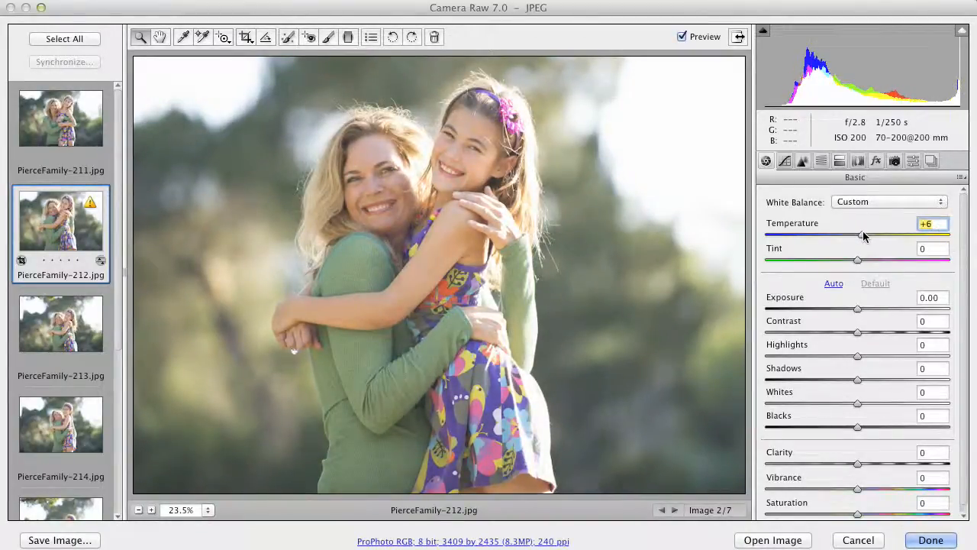
drag(859, 309, 855, 310)
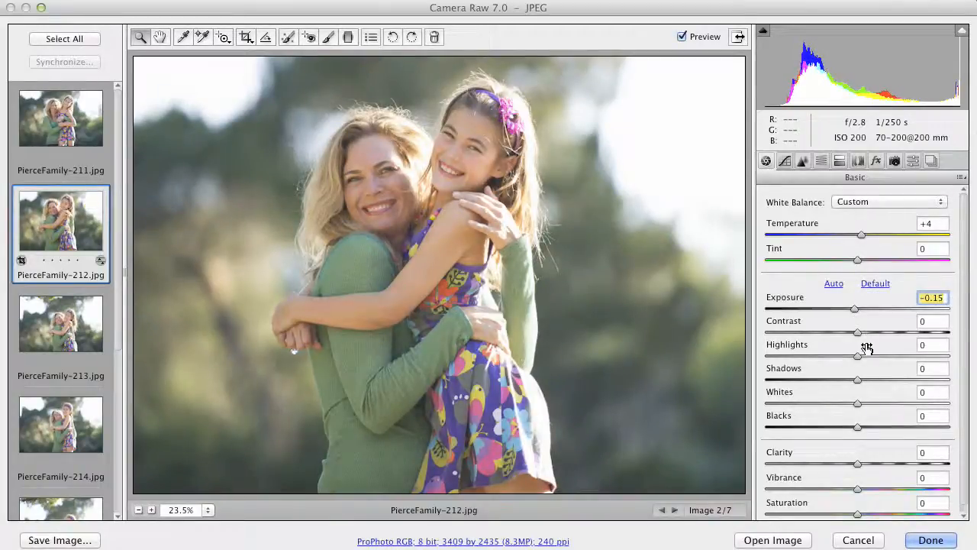
drag(865, 355, 811, 356)
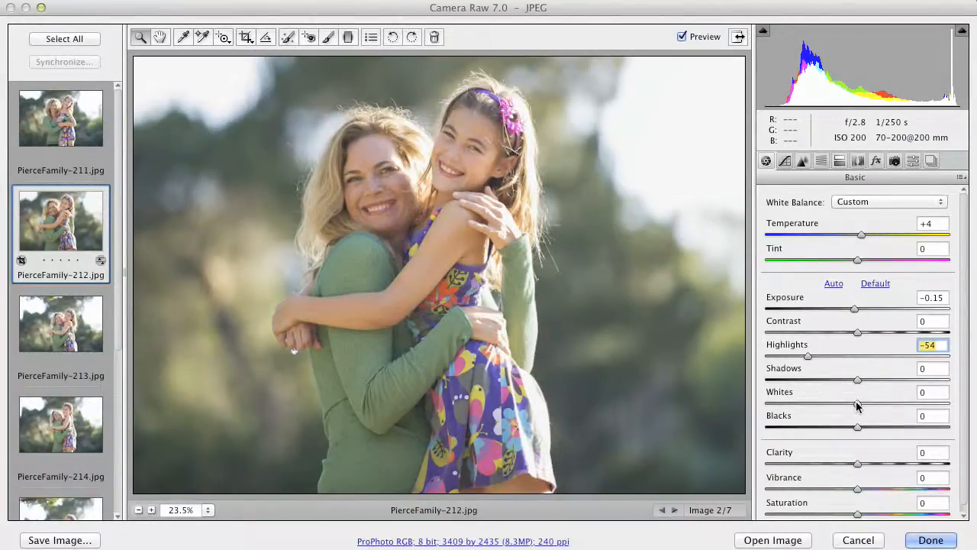
alt+drag(858, 406, 836, 425)
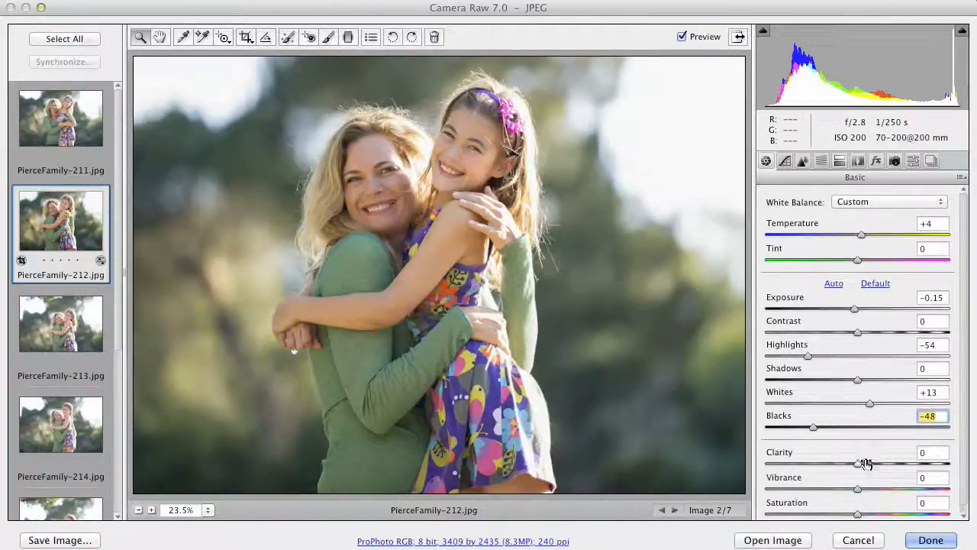
drag(866, 466, 860, 466)
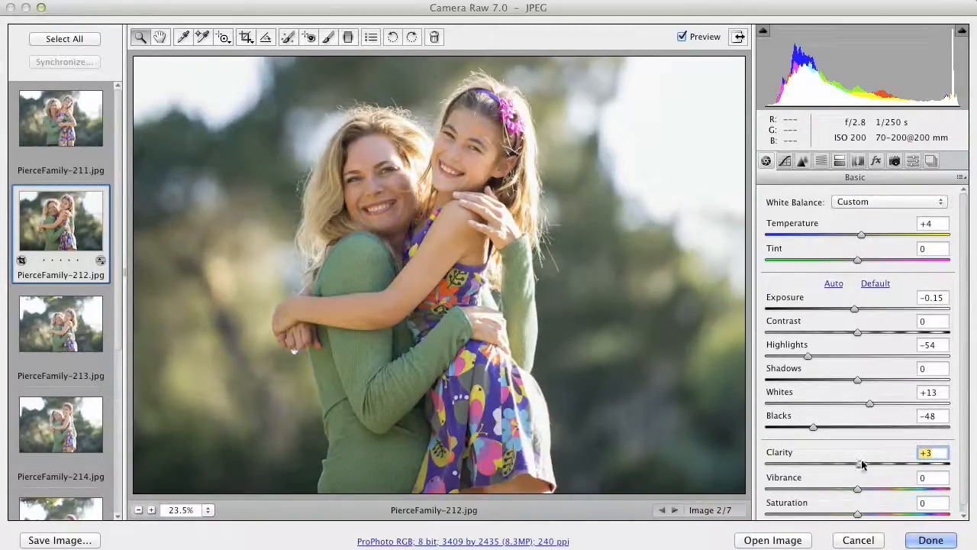
drag(865, 492, 882, 492)
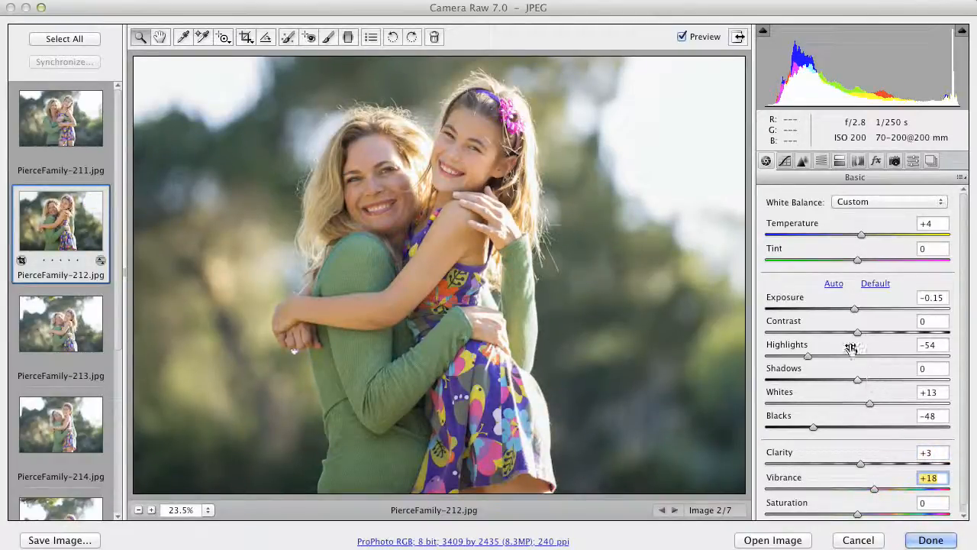
Sharpen the photo with Amount 103, Radius 1.4, Detail 40 and Masking 43, and compare it with the unsharpened preview.
click(802, 161)
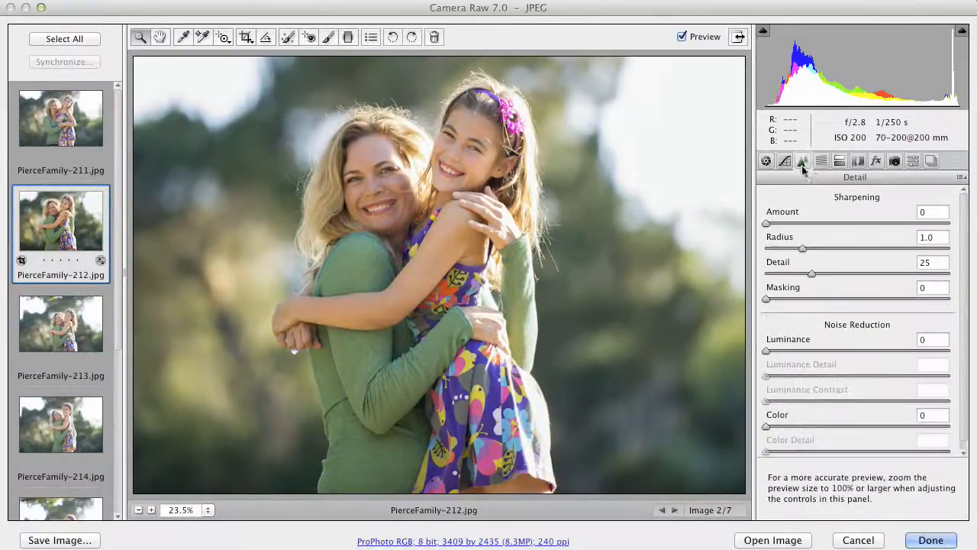
drag(829, 224, 855, 223)
drag(336, 114, 568, 267)
drag(335, 219, 414, 283)
click(858, 222)
drag(814, 252, 844, 298)
drag(876, 222, 892, 222)
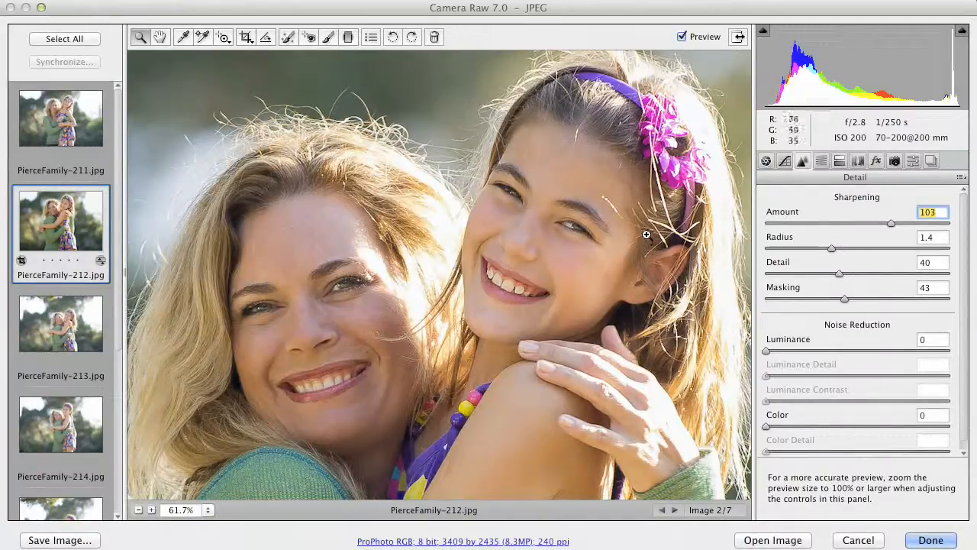
click(683, 37)
click(682, 37)
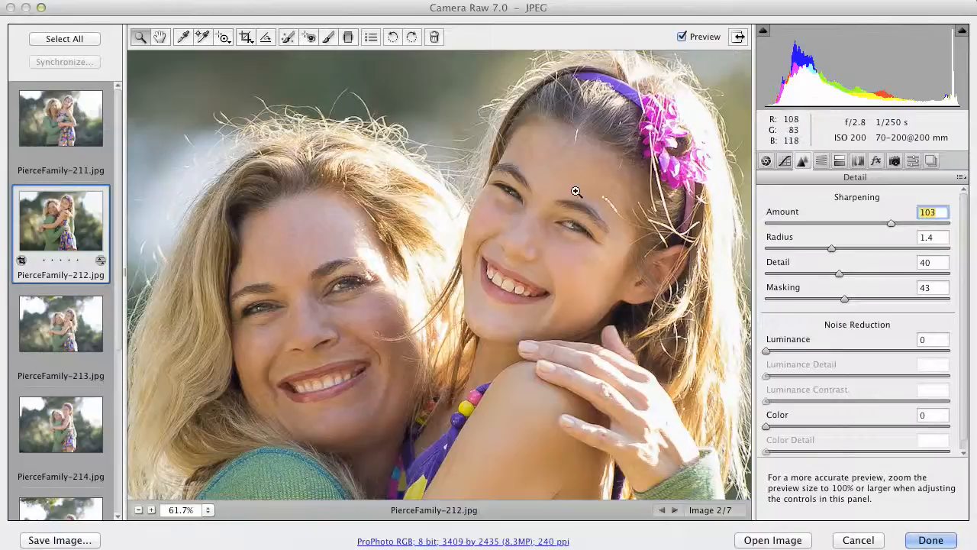
Fit the photo in view and add a Highlight Priority post-crop vignette with Amount -41, Midpoint 29, Roundness -44 and Feather 72.
alt+click(448, 179)
alt+click(448, 179)
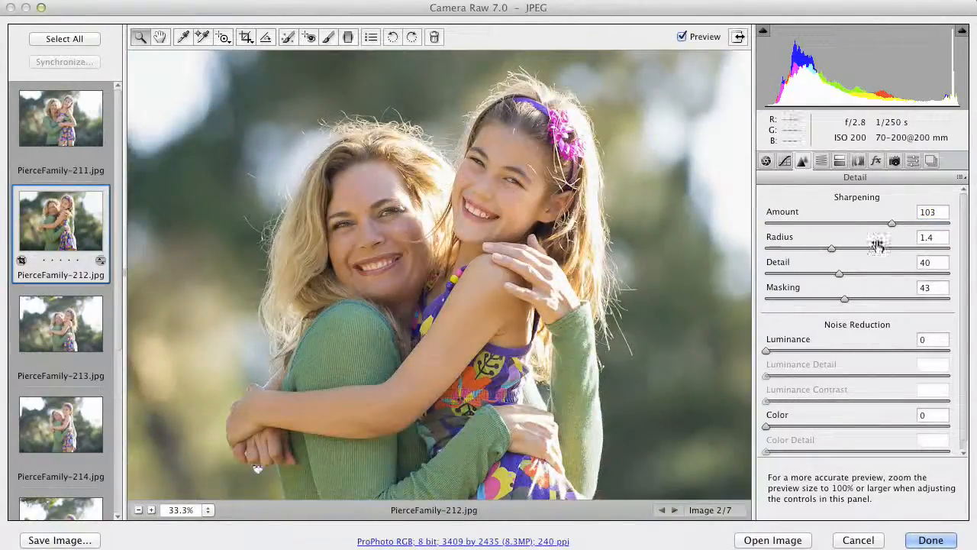
click(876, 161)
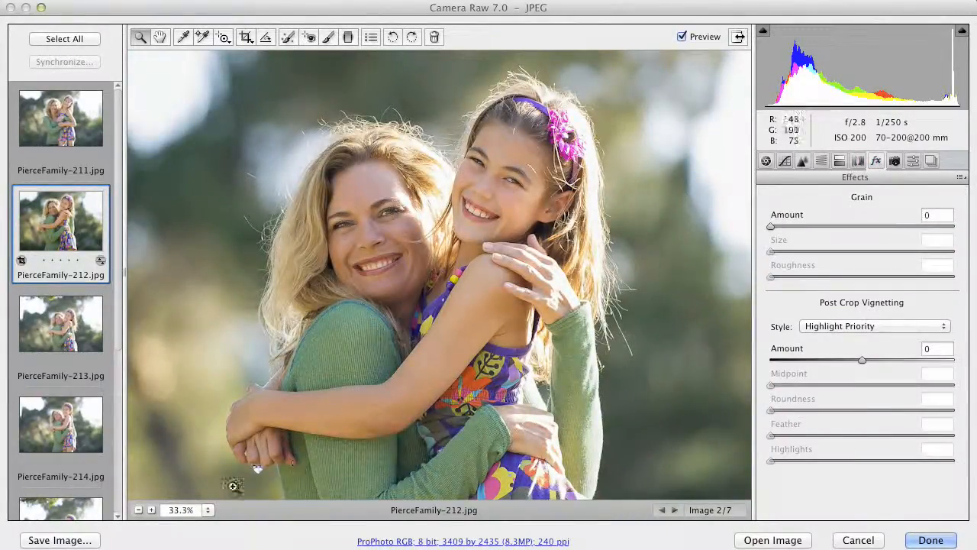
click(207, 514)
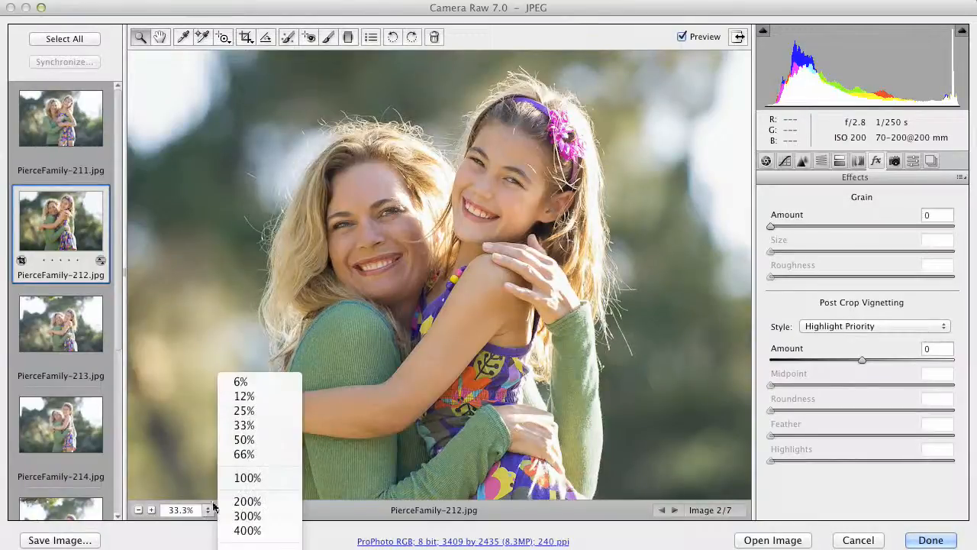
click(256, 543)
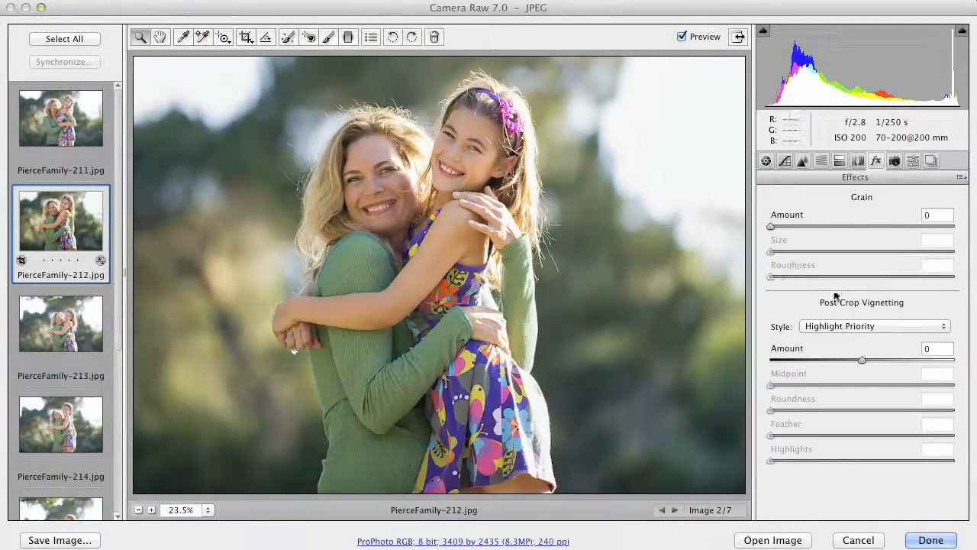
drag(857, 361, 821, 411)
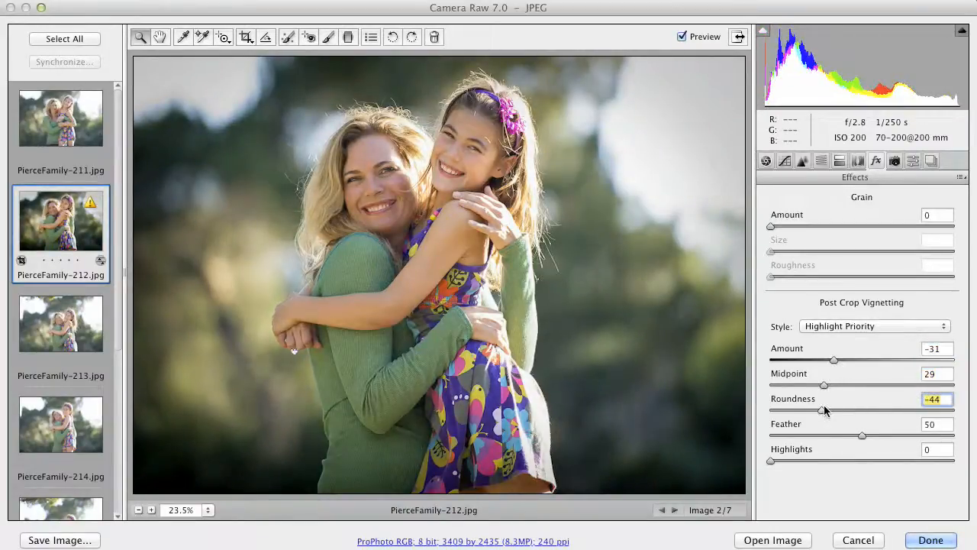
drag(863, 436, 903, 436)
drag(834, 360, 827, 361)
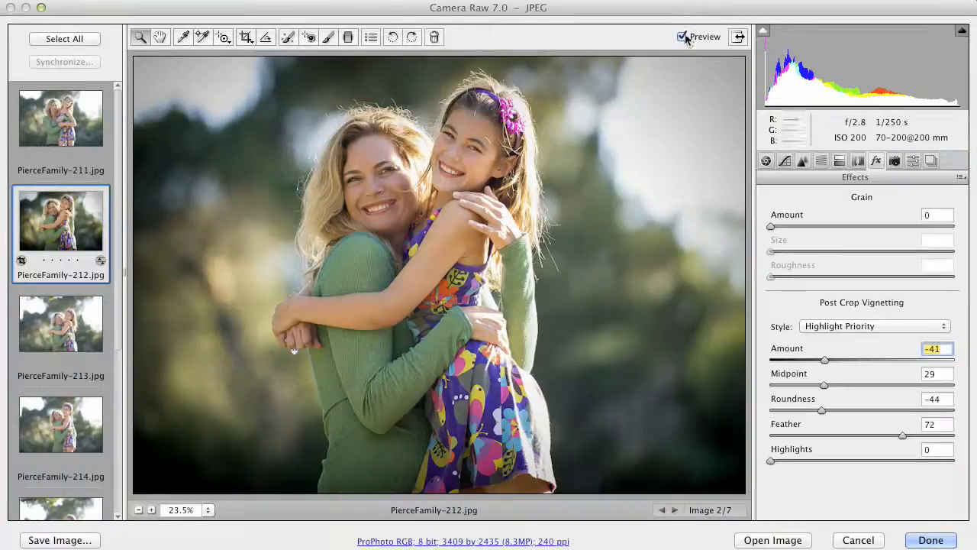
click(682, 36)
click(682, 37)
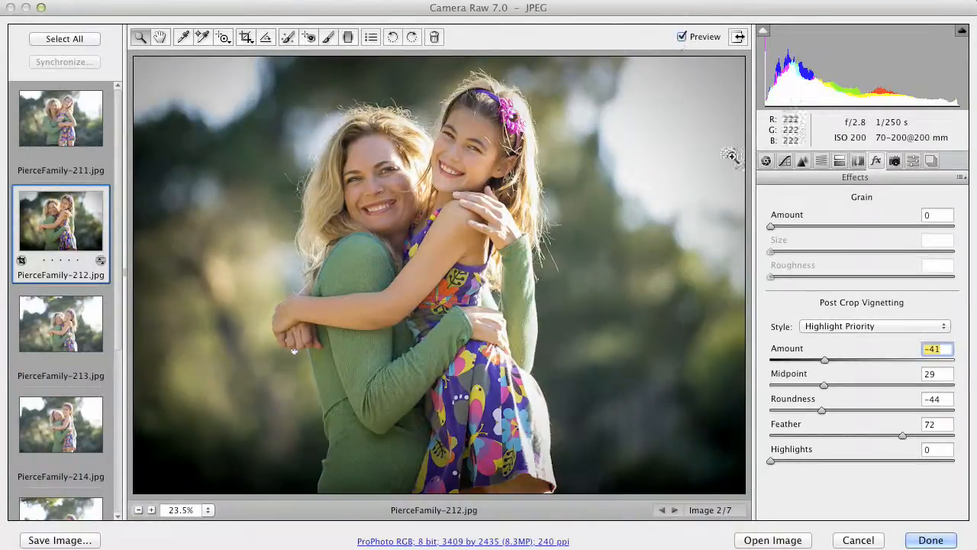
Return to the basic adjustments and compare the photo with them switched off and on.
click(766, 160)
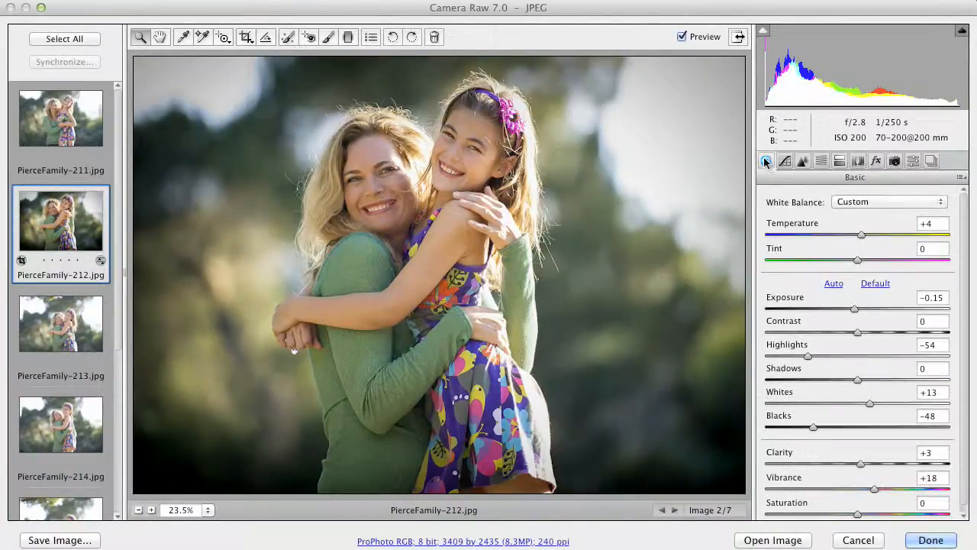
click(683, 37)
click(683, 37)
drag(118, 235, 123, 182)
drag(117, 241, 114, 219)
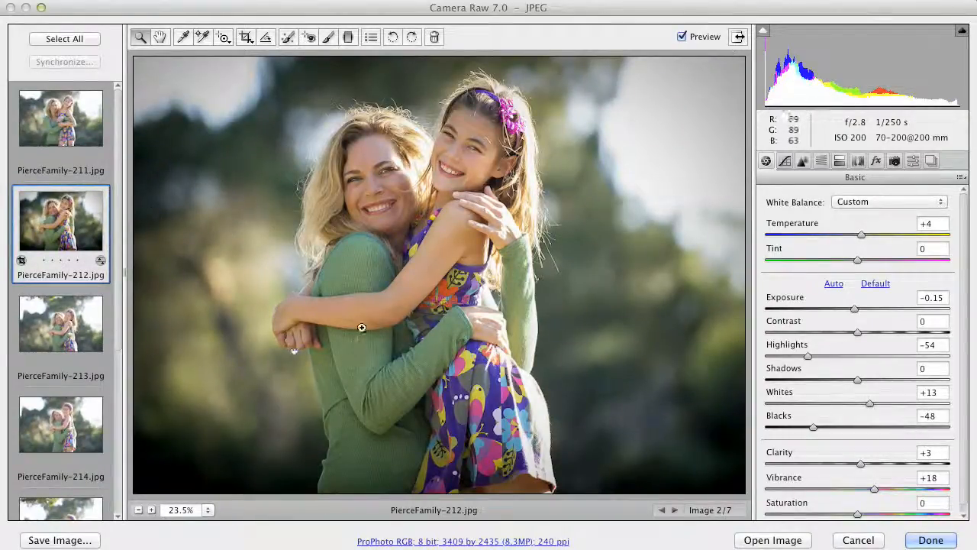
Synchronize only White Balance, Exposure, Highlights, Blacks, Whites, Vibrance, Sharpening and Post Crop Vignetting from the edited photo to all seven photos.
click(69, 39)
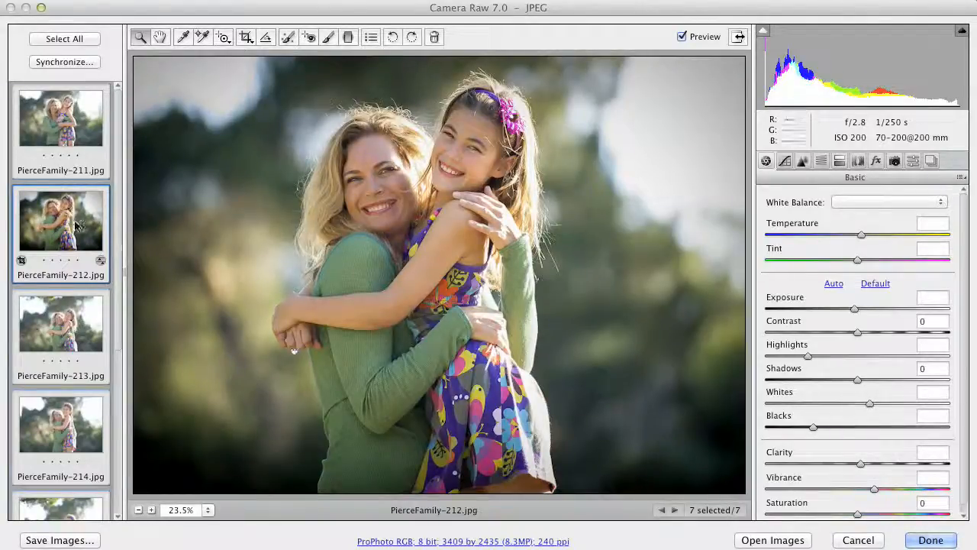
click(74, 63)
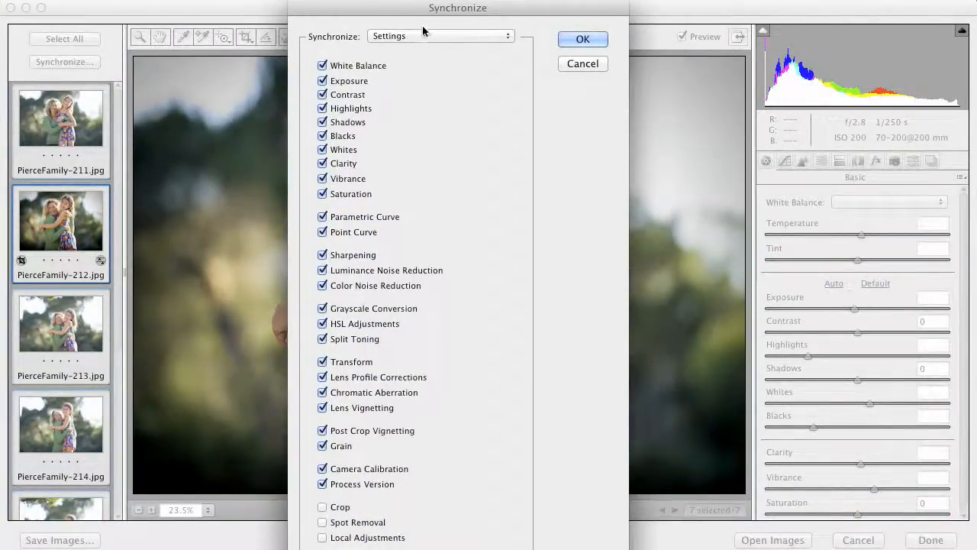
click(396, 37)
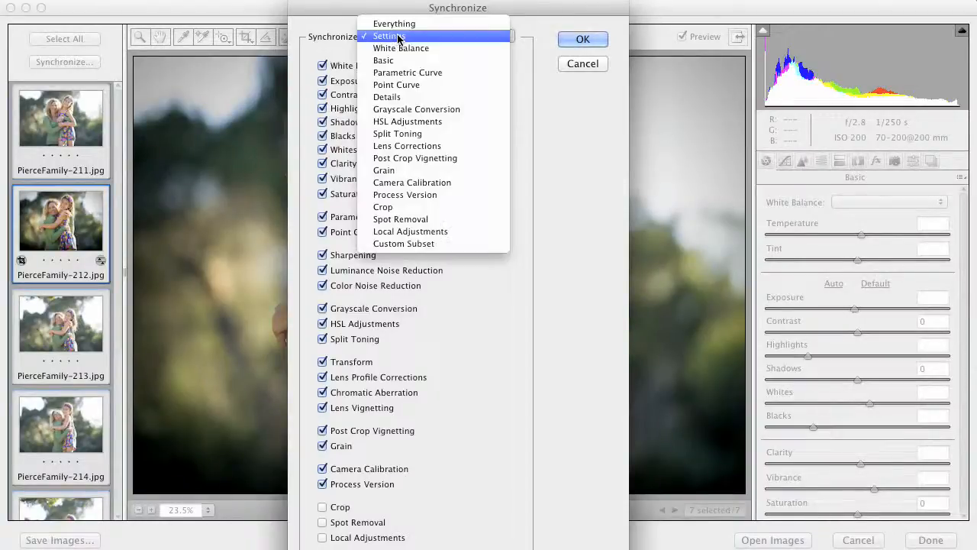
click(401, 48)
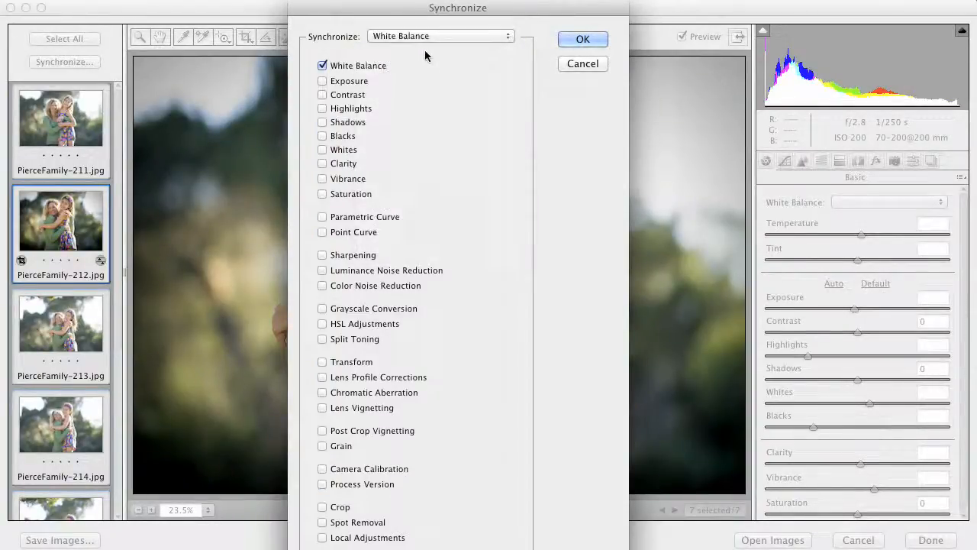
click(322, 81)
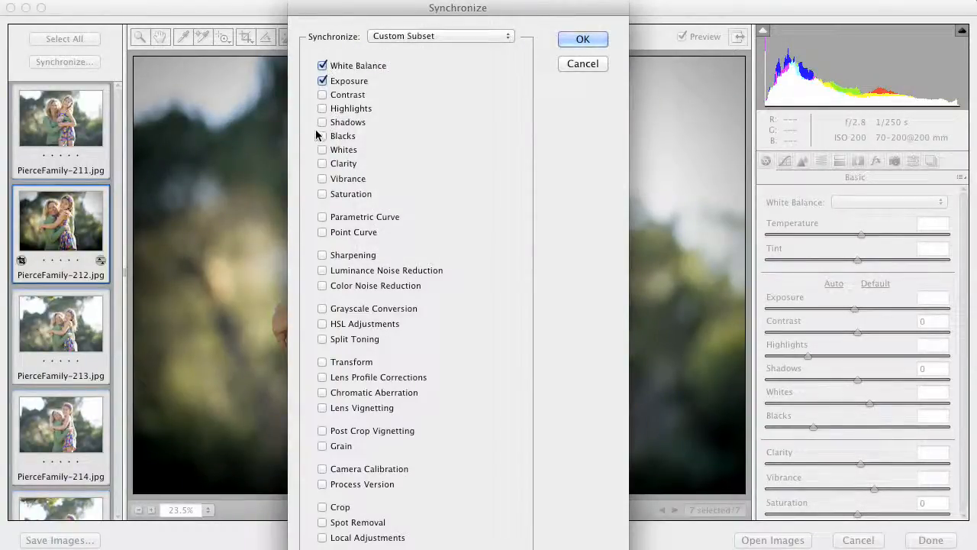
click(324, 109)
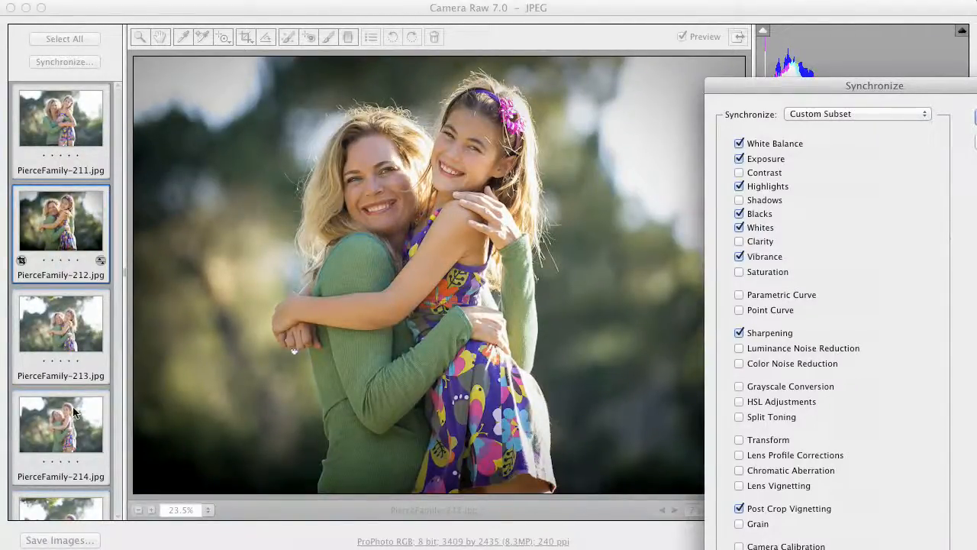
drag(745, 87, 336, 9)
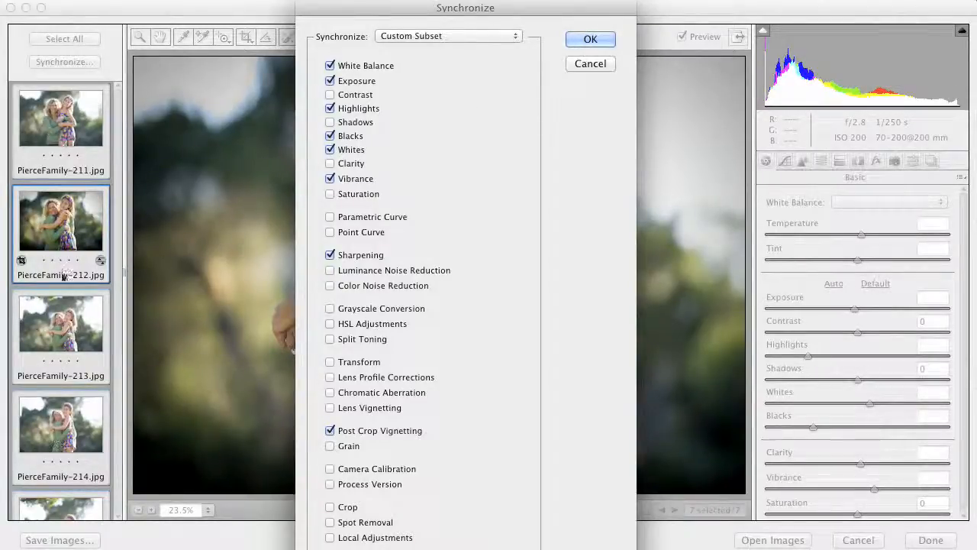
click(590, 41)
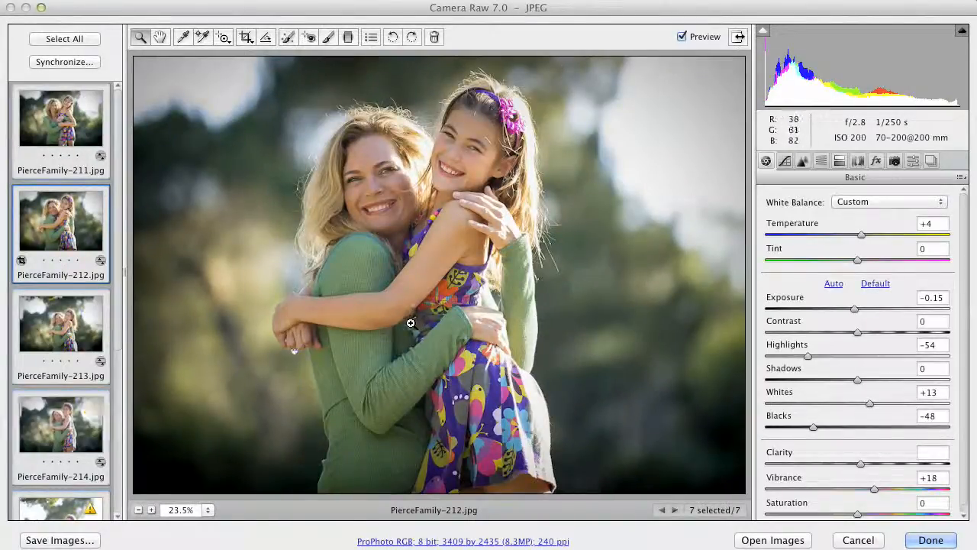
Crop photo 215 more tightly around the hugging woman and girl, to about 3065 by 2189 pixels.
scroll(118, 211, down, 5)
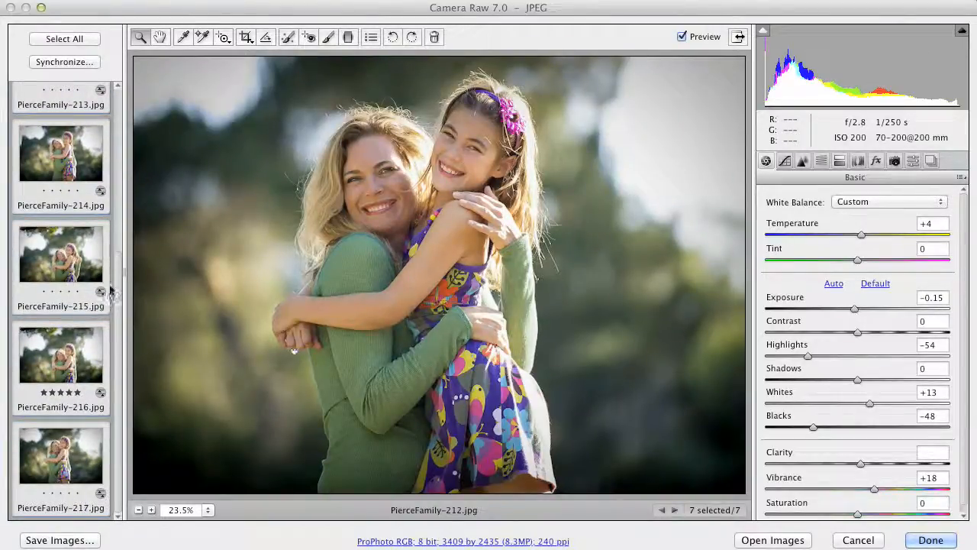
drag(117, 297, 113, 120)
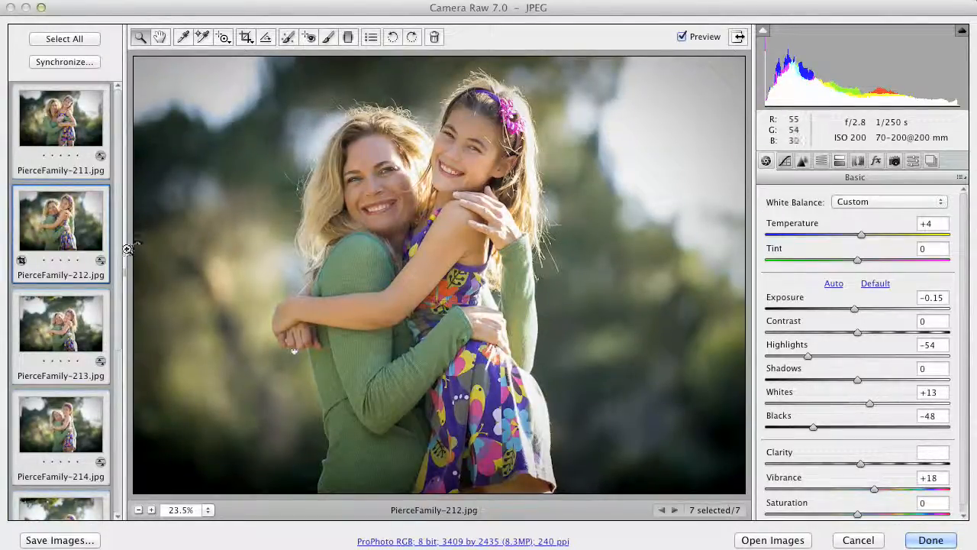
drag(120, 257, 120, 327)
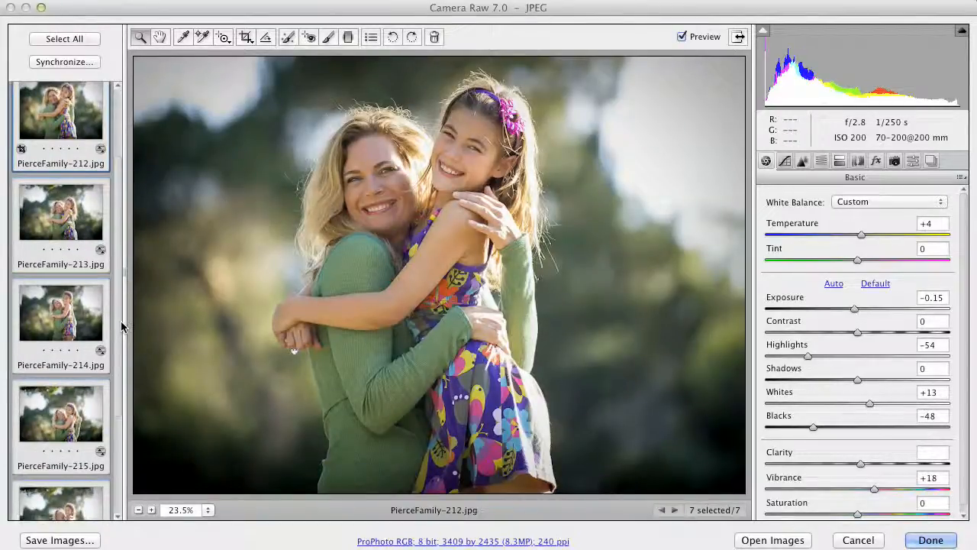
click(84, 404)
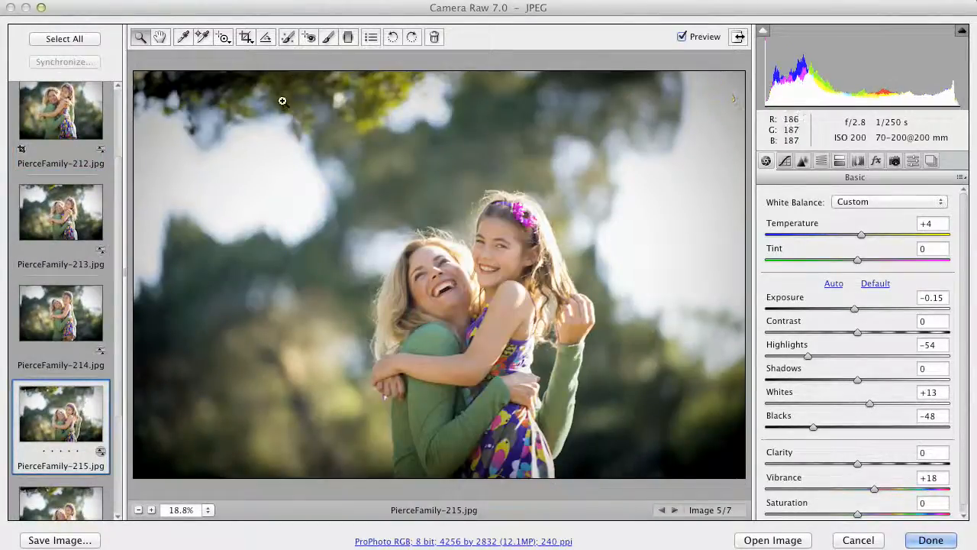
click(246, 41)
drag(285, 162, 747, 526)
drag(574, 358, 547, 355)
click(140, 37)
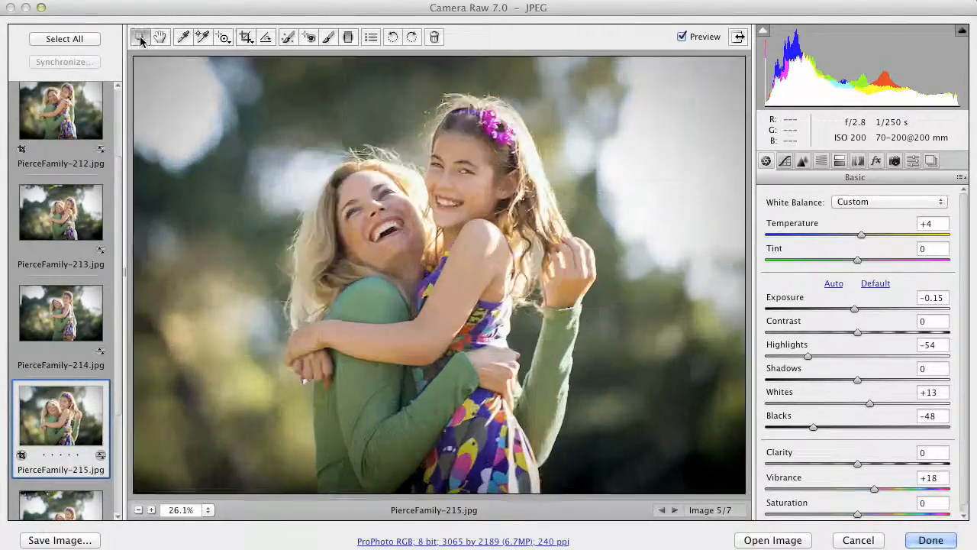